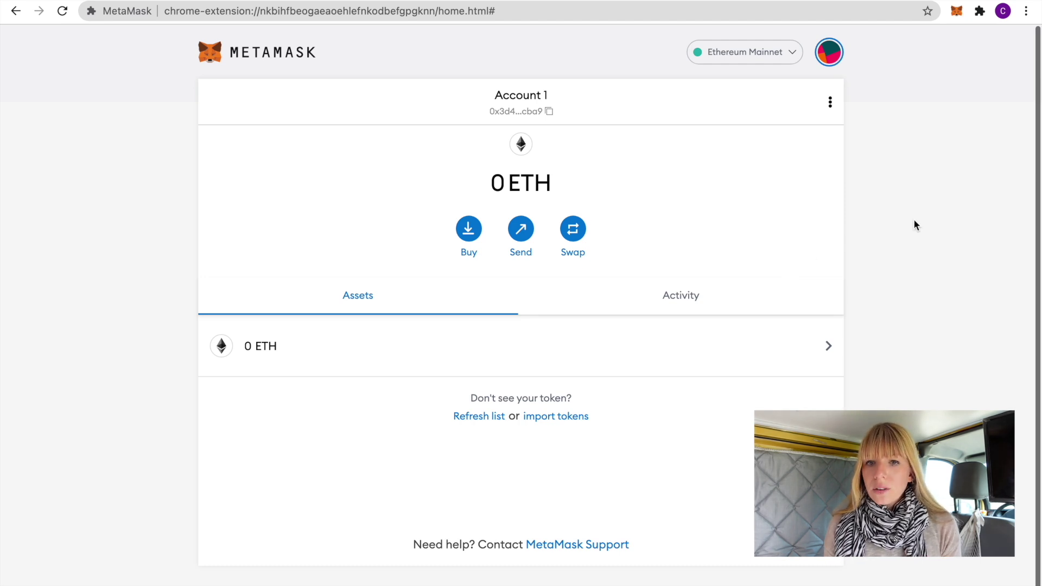
# On Chainlist, search the network list for 'fanto' to find Fantom Opera
pyautogui.click(913, 2)
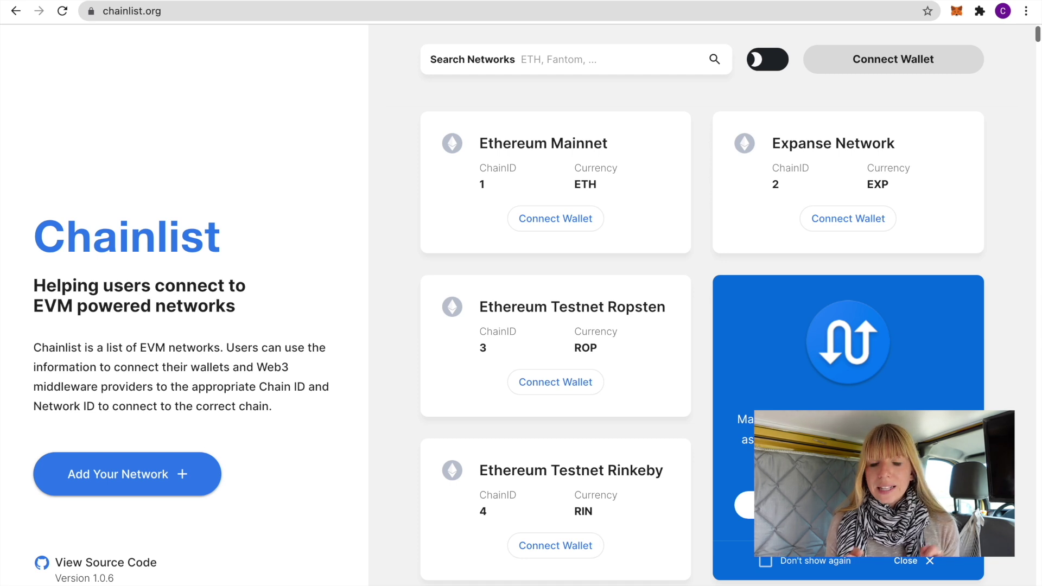
pyautogui.click(543, 59)
pyautogui.write('fantom')
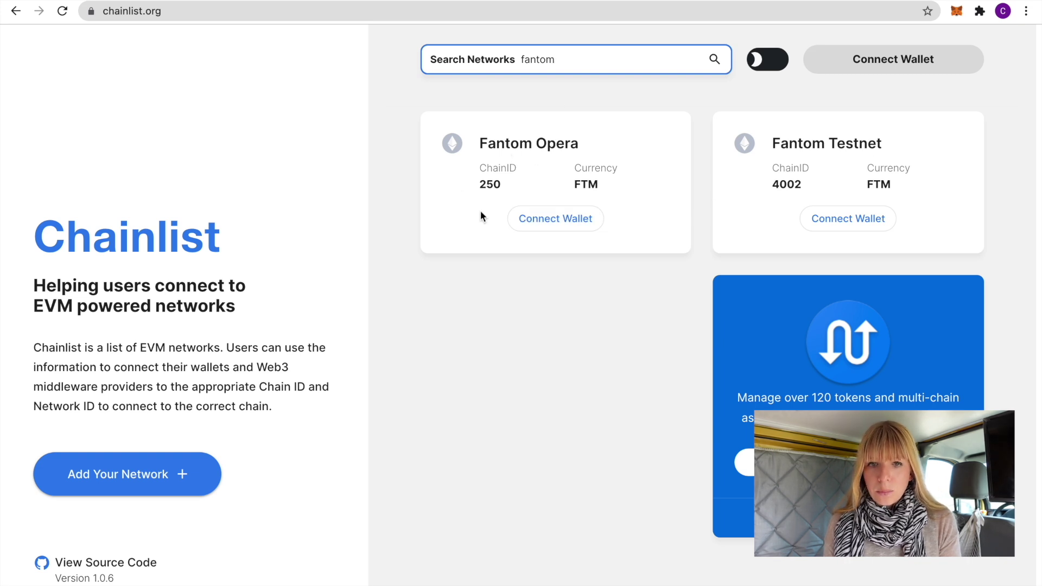
# Connect MetaMask Account 1 to Chainlist and approve adding the Fantom Opera network
pyautogui.click(551, 230)
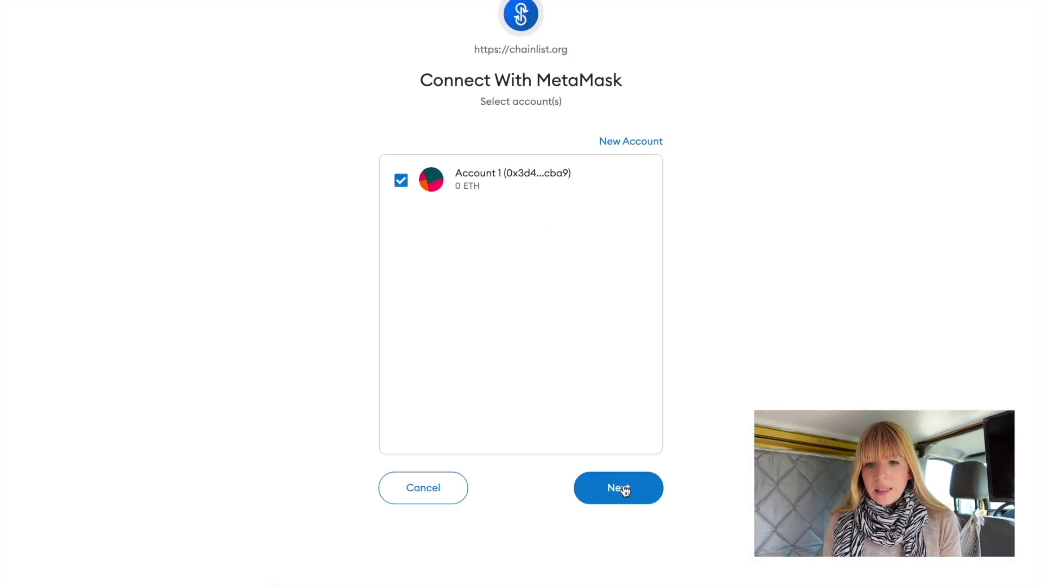
pyautogui.click(625, 489)
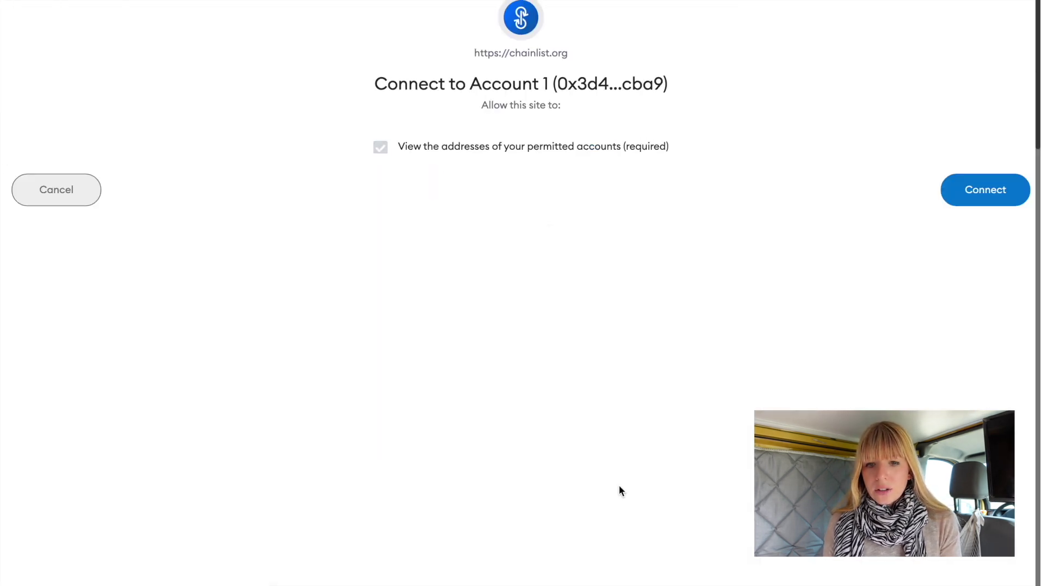
pyautogui.click(1000, 197)
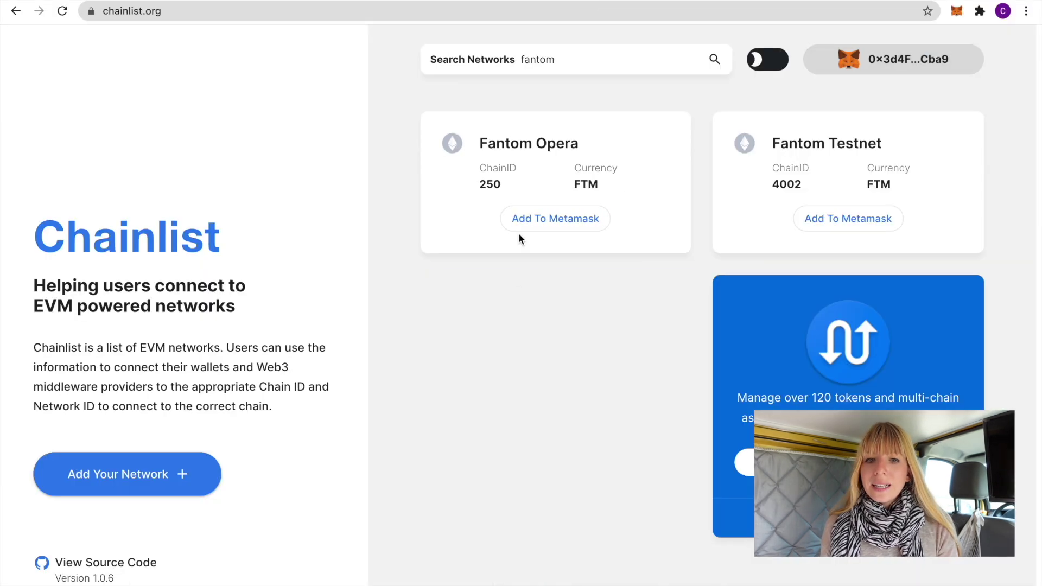
pyautogui.click(547, 228)
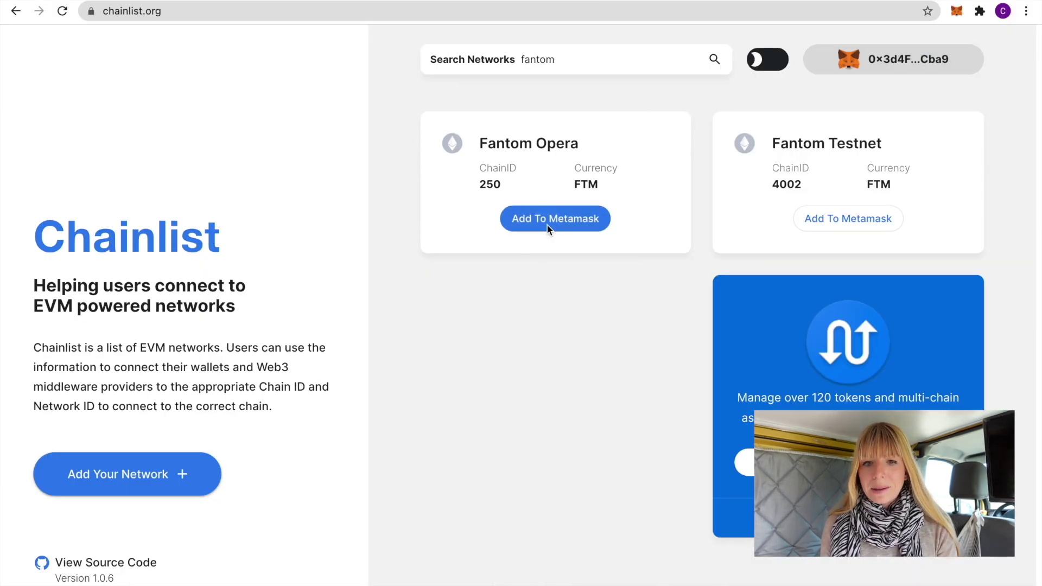
pyautogui.click(778, 581)
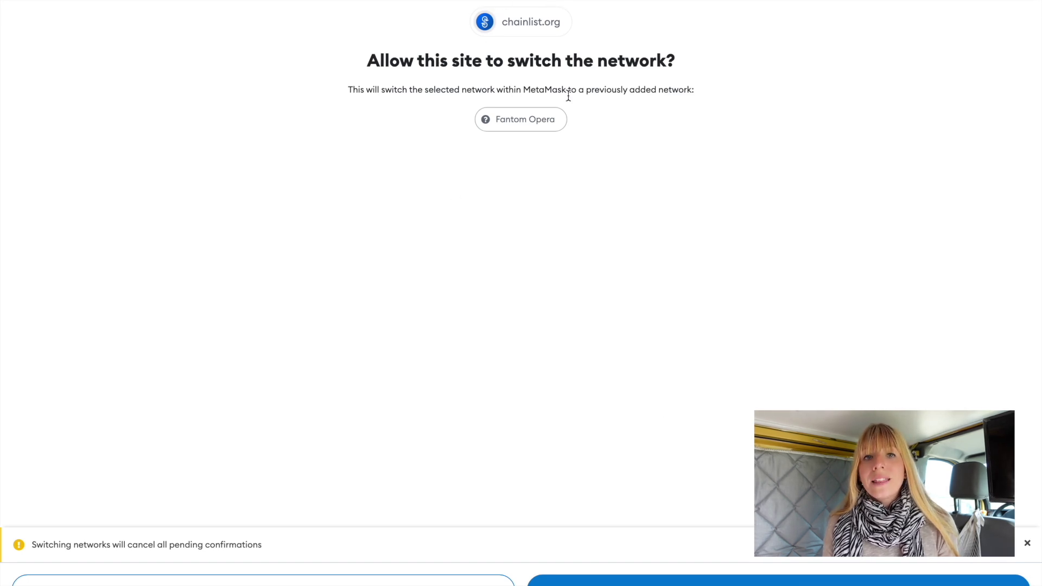
# Approve switching to Fantom Opera and confirm MetaMask's network list shows it selected
pyautogui.click(678, 580)
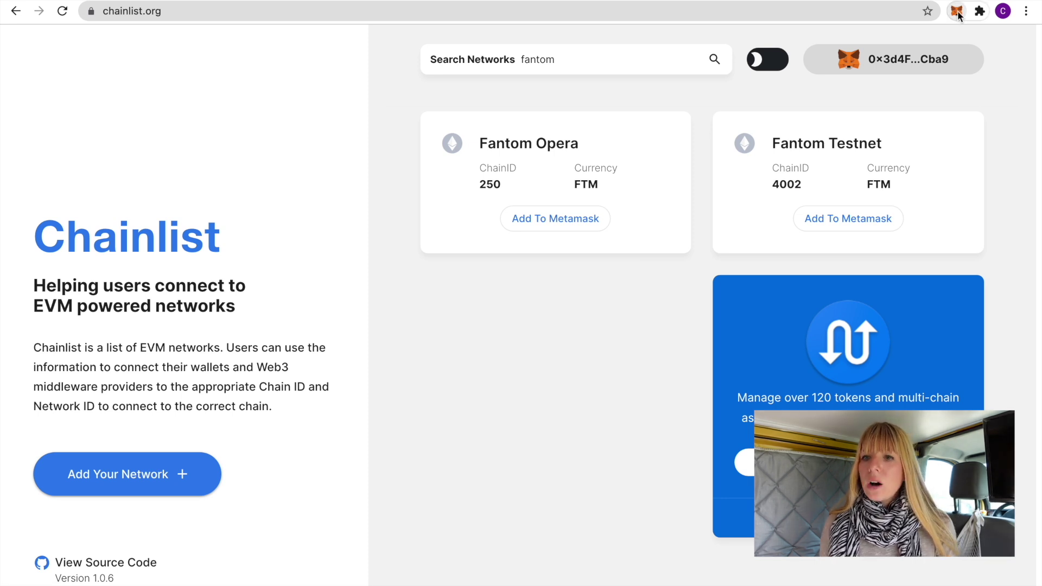
pyautogui.click(957, 12)
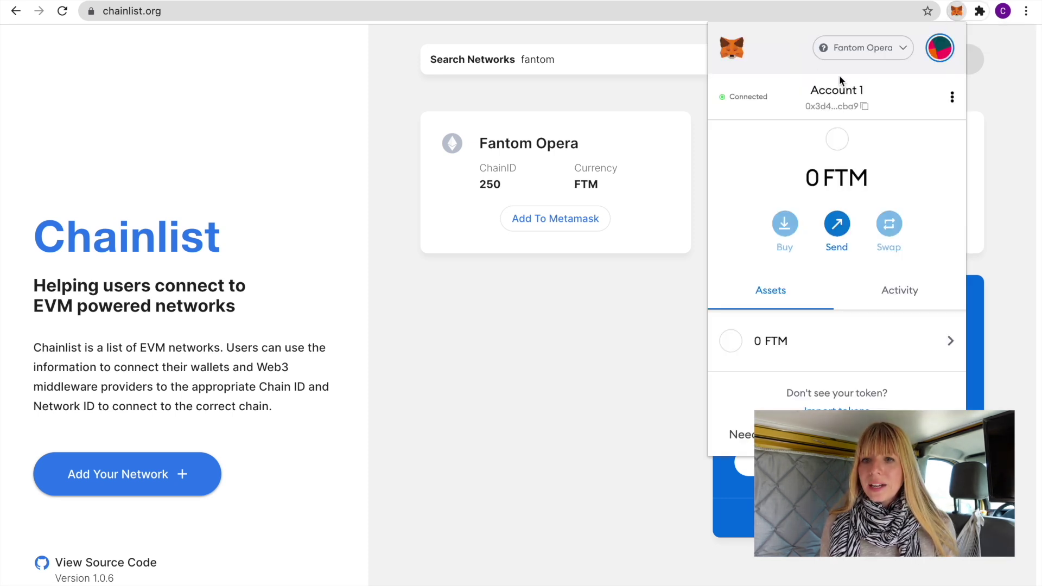
pyautogui.click(879, 49)
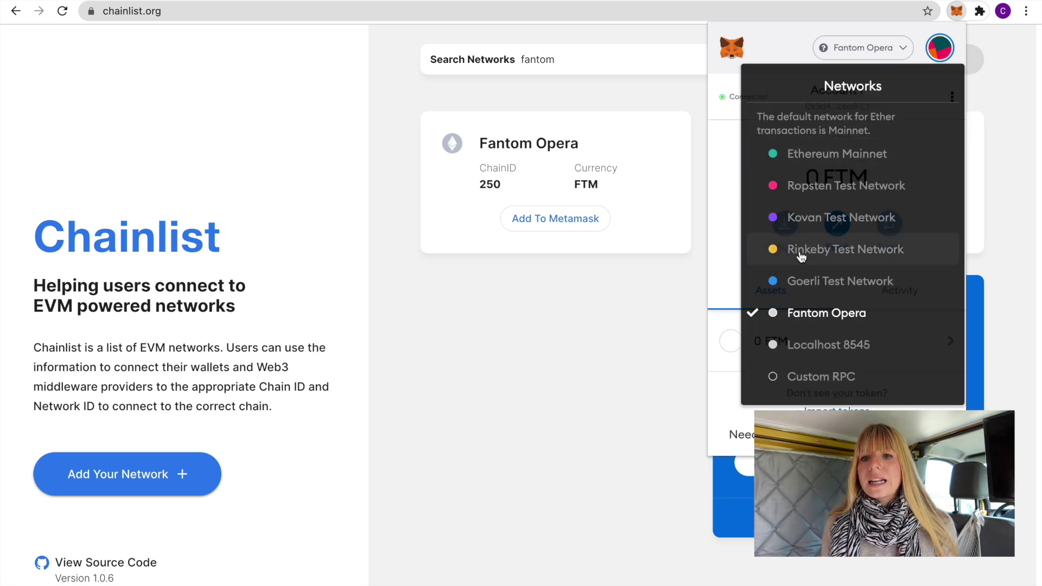
pyautogui.click(772, 52)
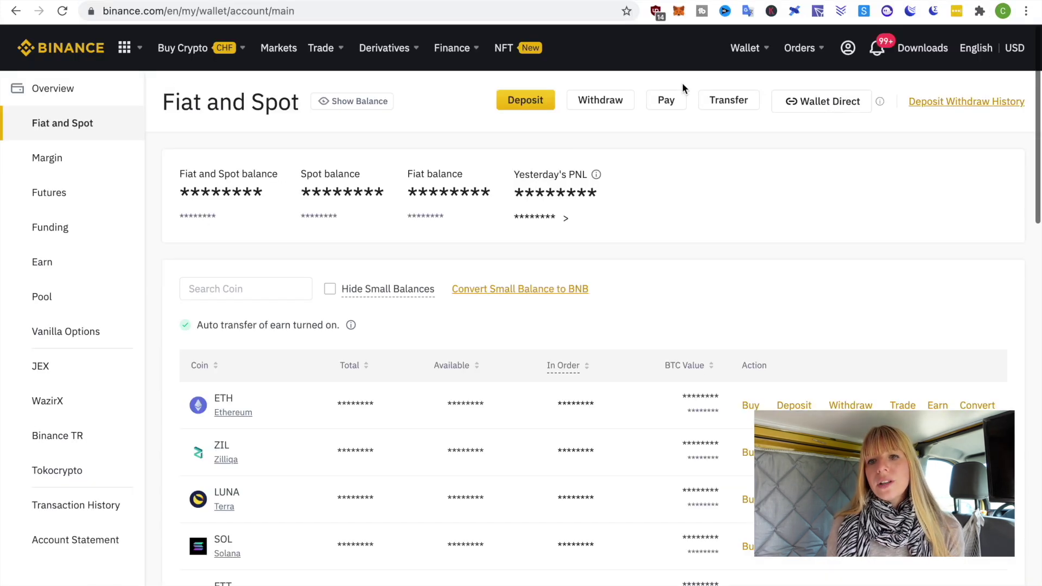
# Open Binance's Fiat and Spot wallet and start a withdrawal of FTM
pyautogui.moveTo(758, 50)
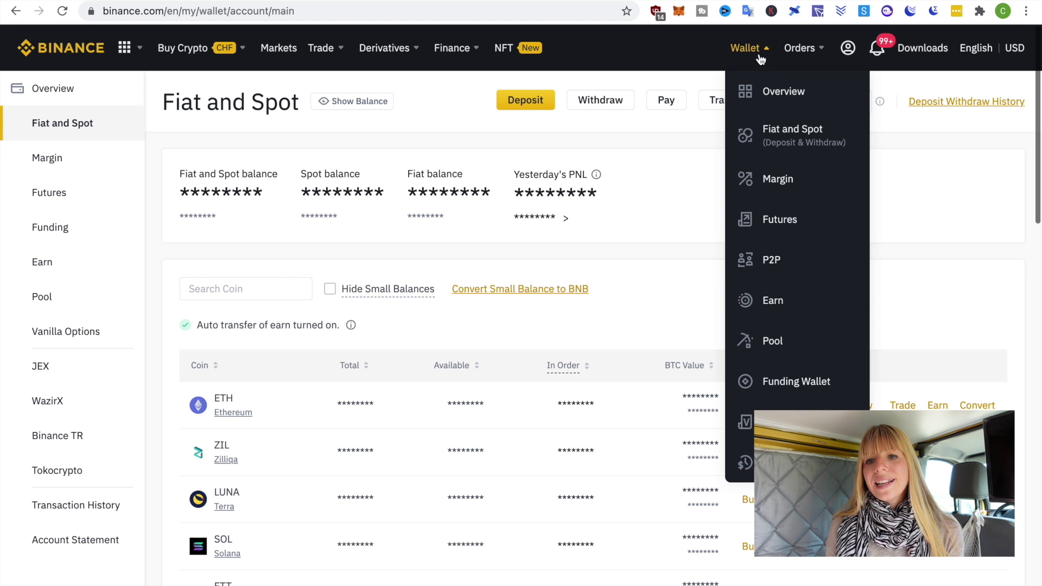
pyautogui.click(798, 135)
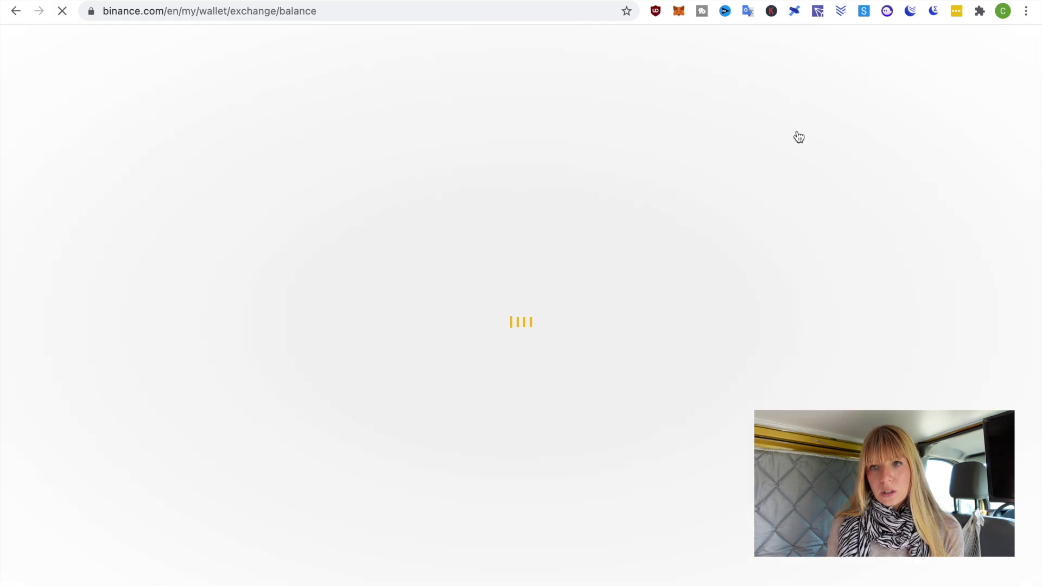
pyautogui.scroll(-8, 719, 240)
pyautogui.scroll(-2, 720, 244)
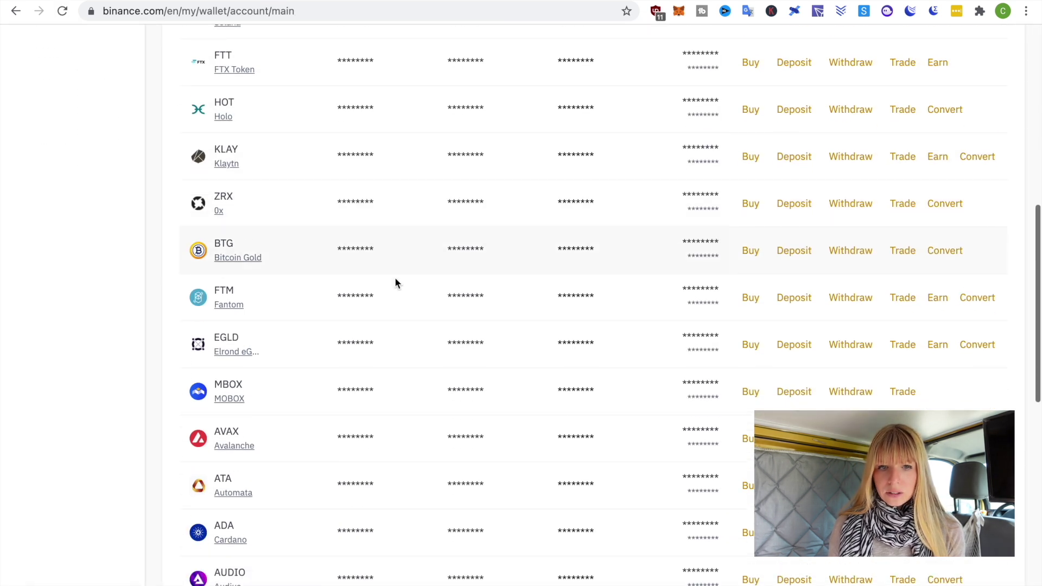
pyautogui.click(857, 300)
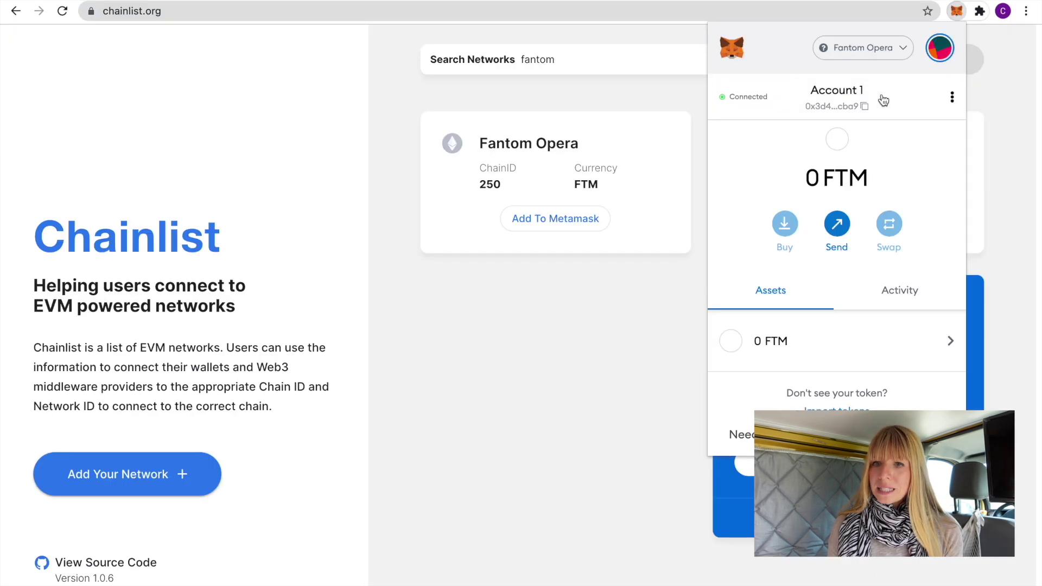
# Paste the copied MetaMask address into Binance's FTM Address field and open the Network dropdown
pyautogui.click(865, 107)
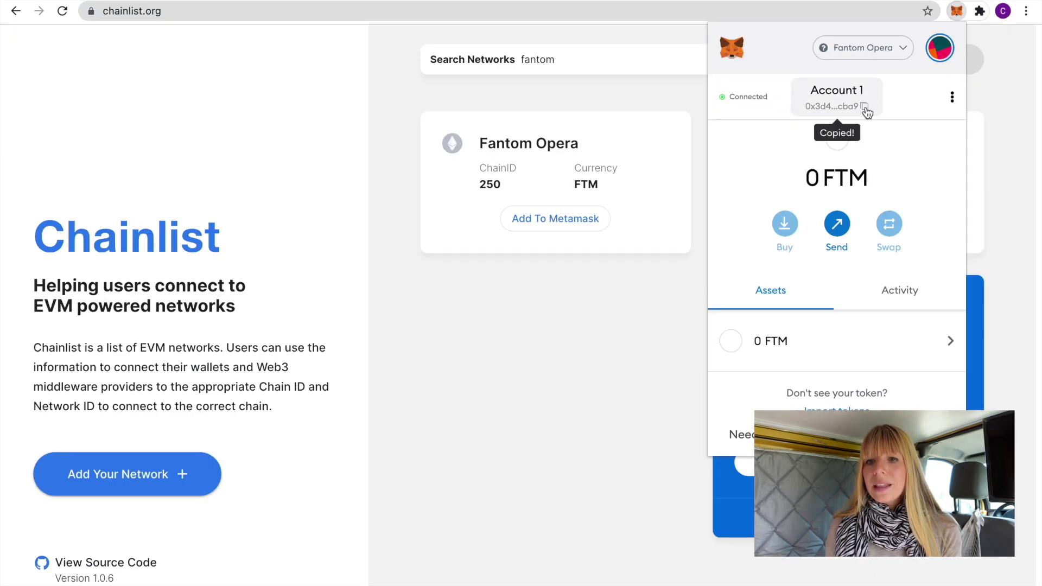
pyautogui.hotkey('ctrl', 'Left')
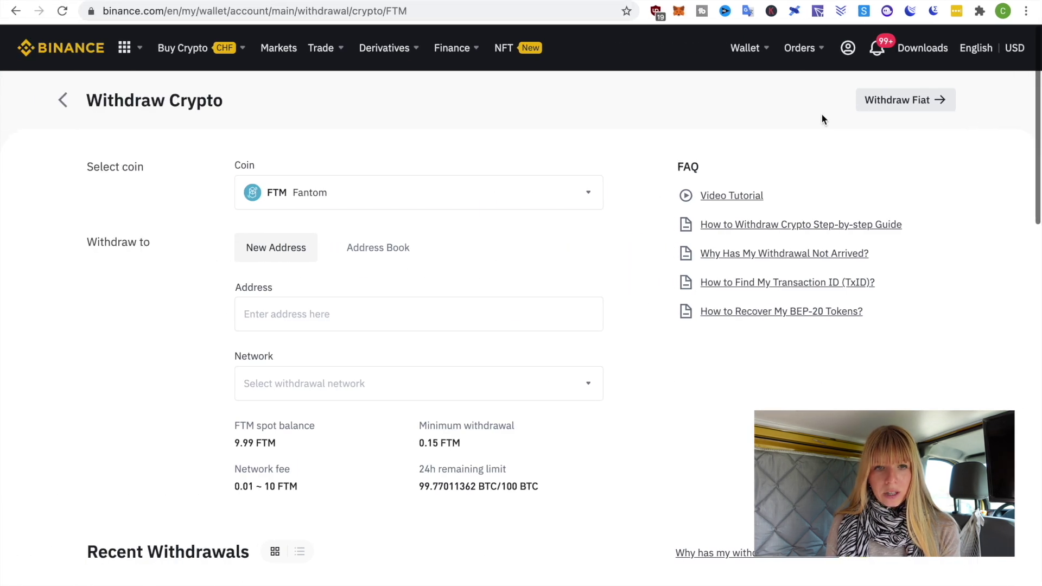
pyautogui.click(334, 319)
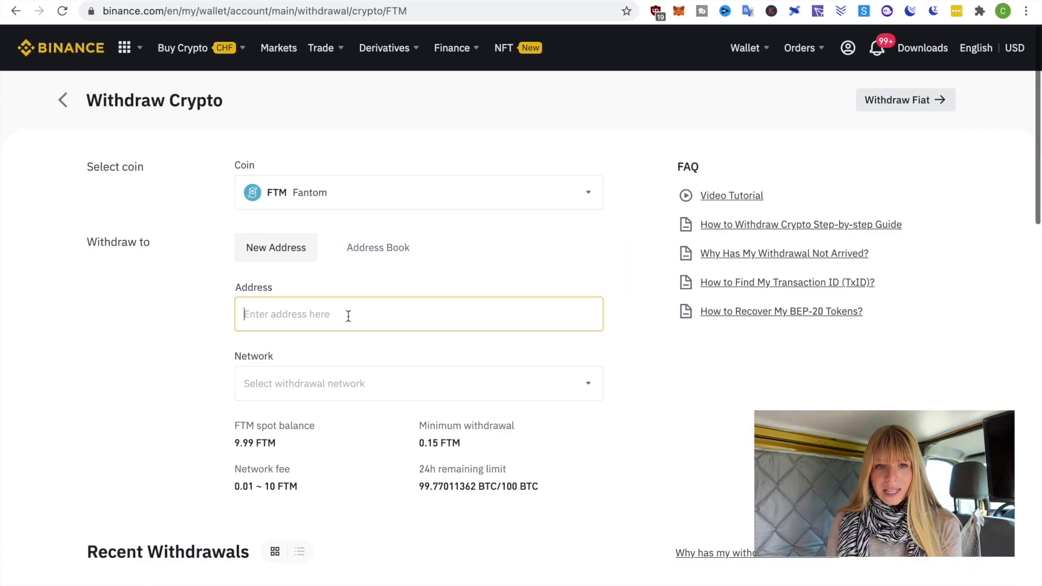
pyautogui.press('super+v')
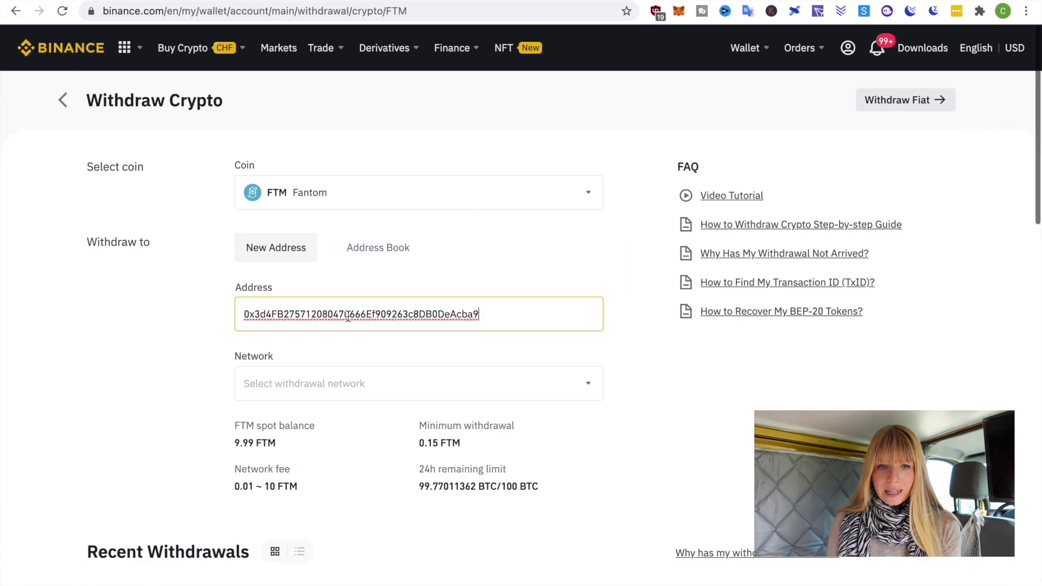
pyautogui.click(396, 389)
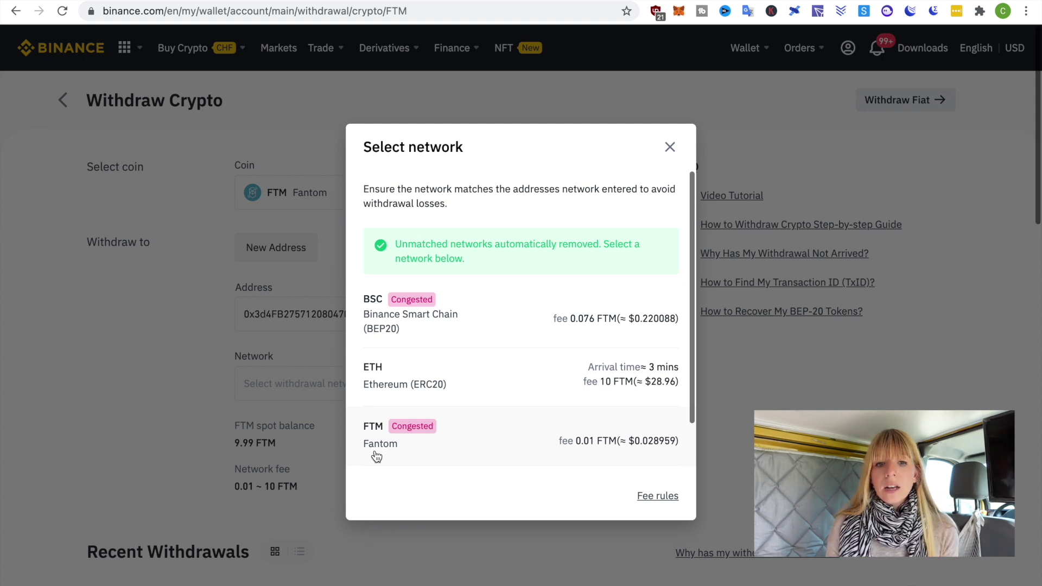
# Choose the FTM network and fill in the maximum 9.99 FTM amount
pyautogui.click(475, 445)
pyautogui.scroll(-1, 318, 418)
pyautogui.click(318, 419)
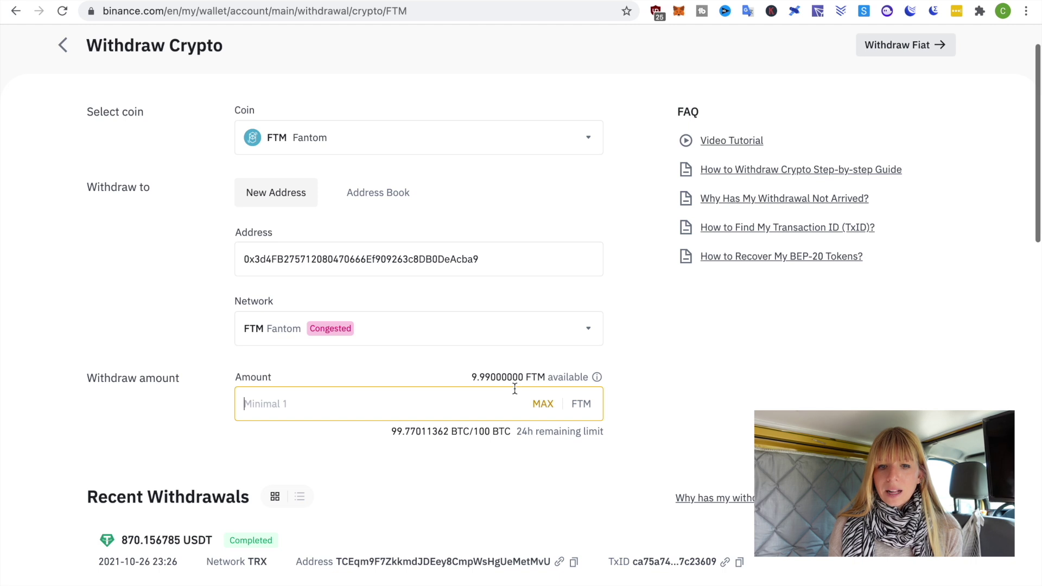
pyautogui.click(543, 404)
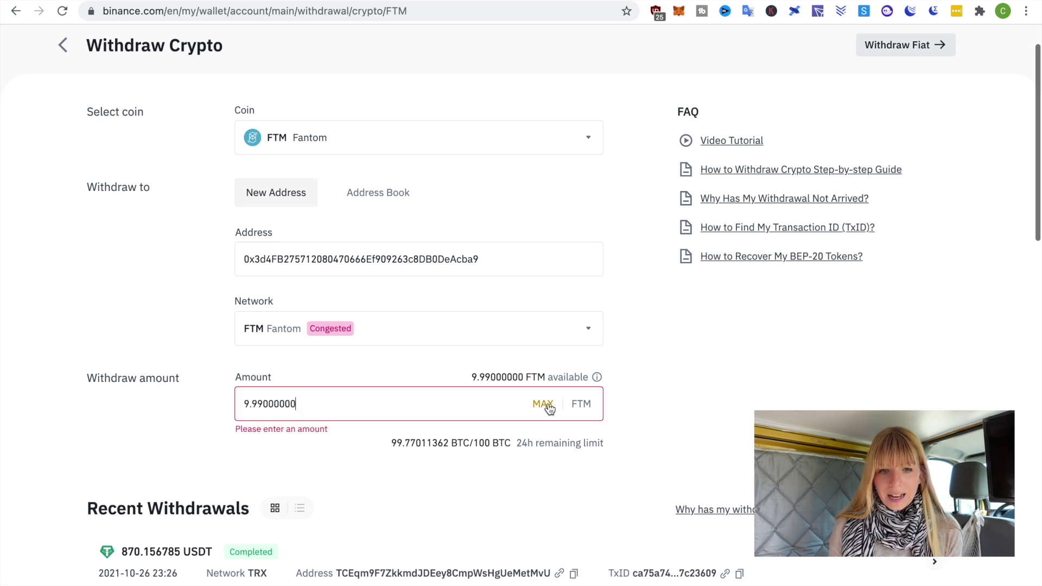
pyautogui.scroll(-1, 654, 422)
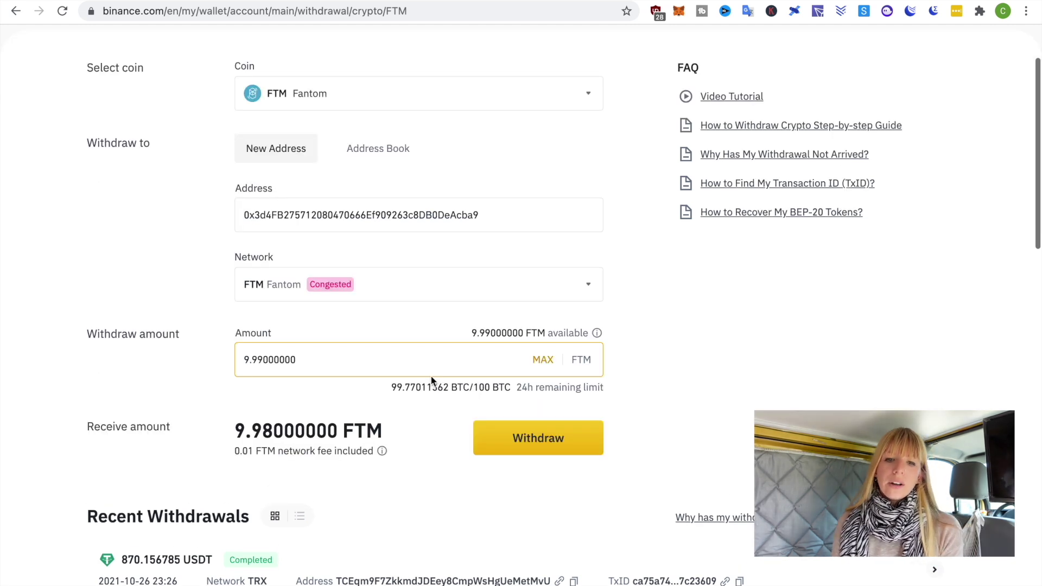
pyautogui.click(432, 379)
# Request the withdrawal, continue past the summary, enter the e-mail verification code and submit
pyautogui.click(546, 444)
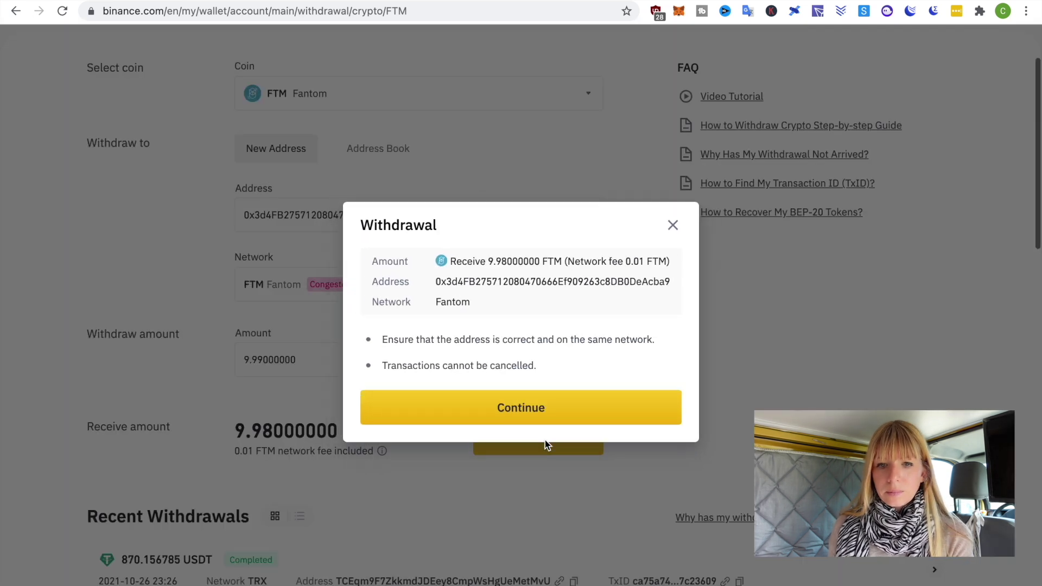
pyautogui.click(511, 408)
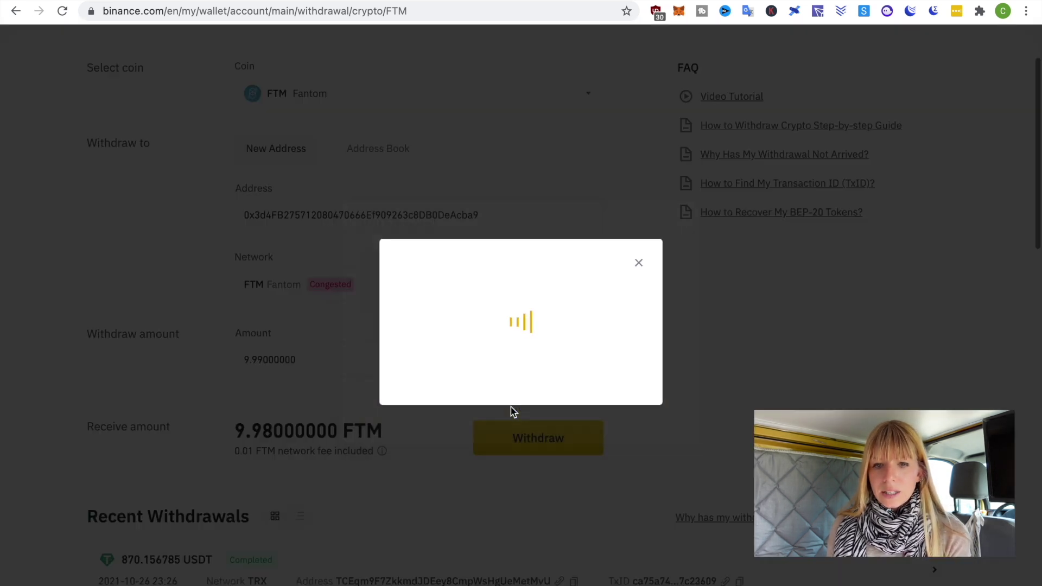
pyautogui.click(460, 279)
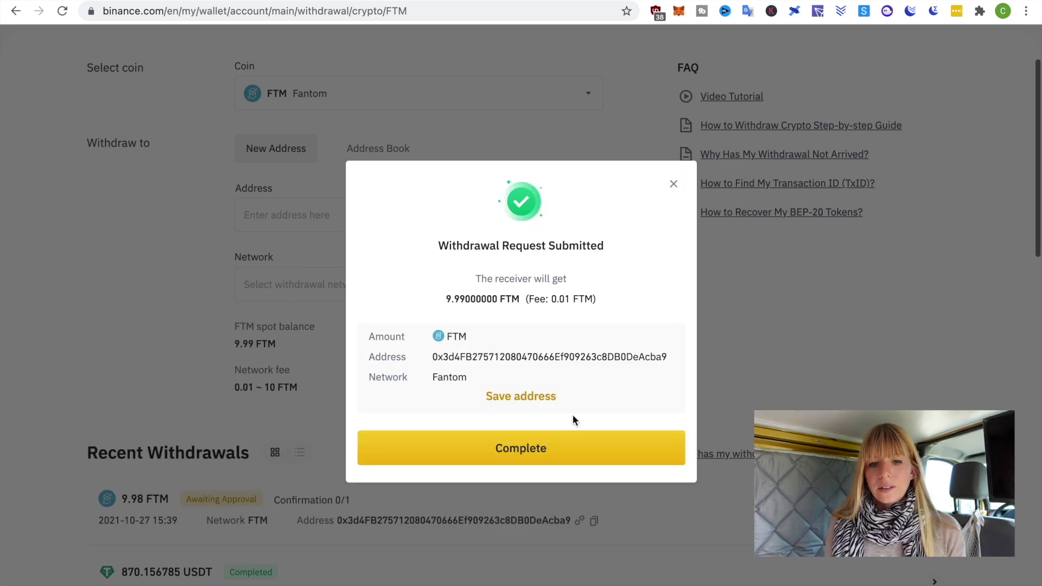
pyautogui.click(507, 462)
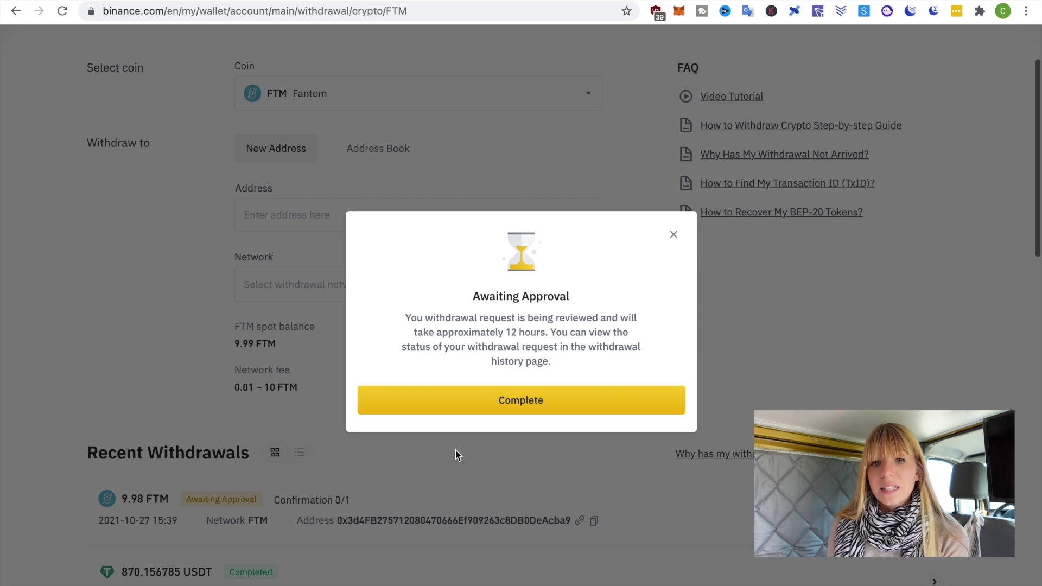
# Close Binance's Awaiting Approval notice for the 9.98 FTM withdrawal
pyautogui.click(517, 412)
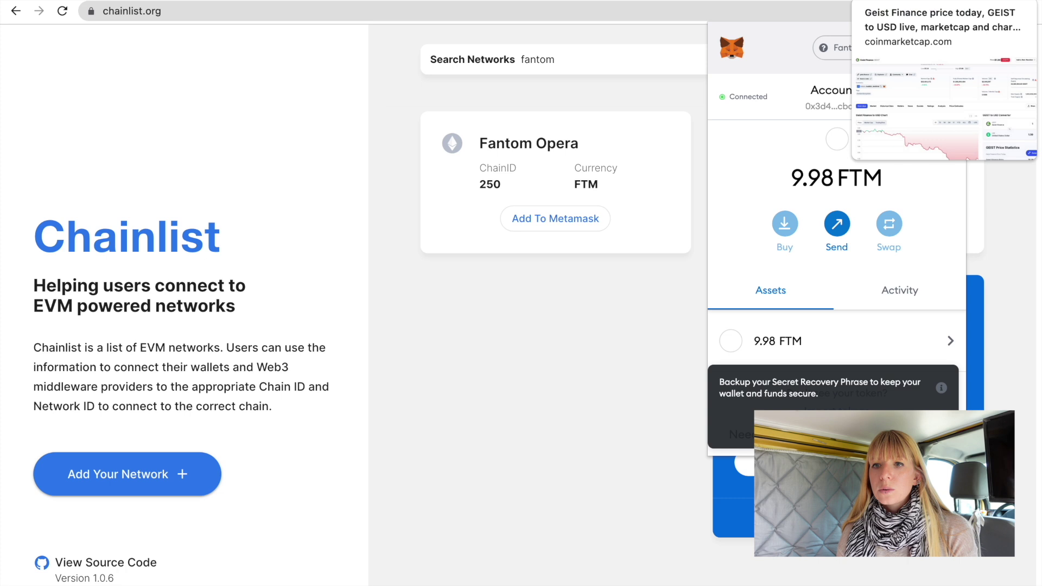
# On CoinMarketCap's Geist Finance page, view the Community links and scroll through chart and Markets
pyautogui.click(916, 3)
pyautogui.scroll(3, 404, 264)
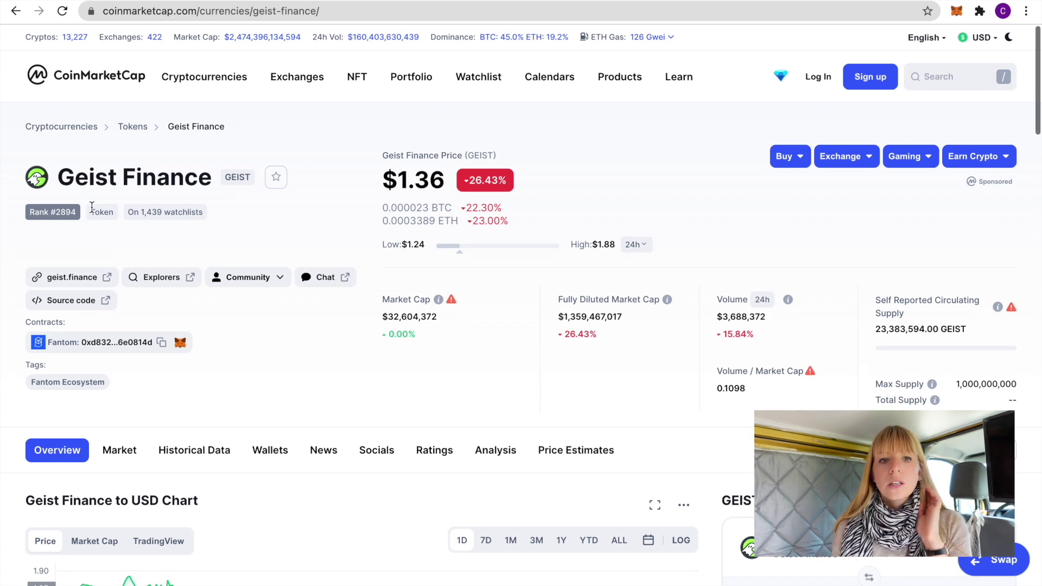
pyautogui.click(279, 288)
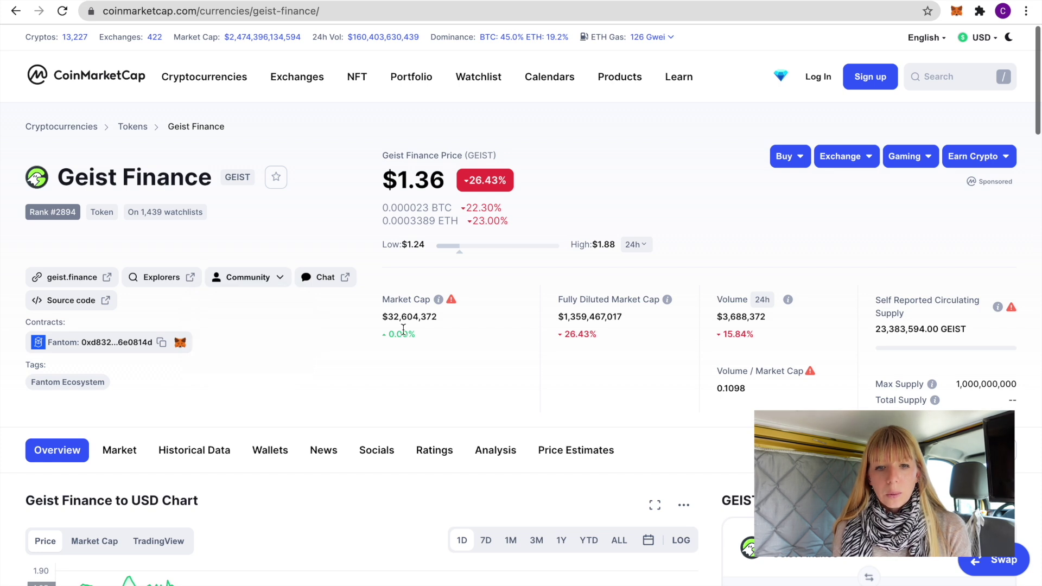
pyautogui.scroll(-6, 403, 329)
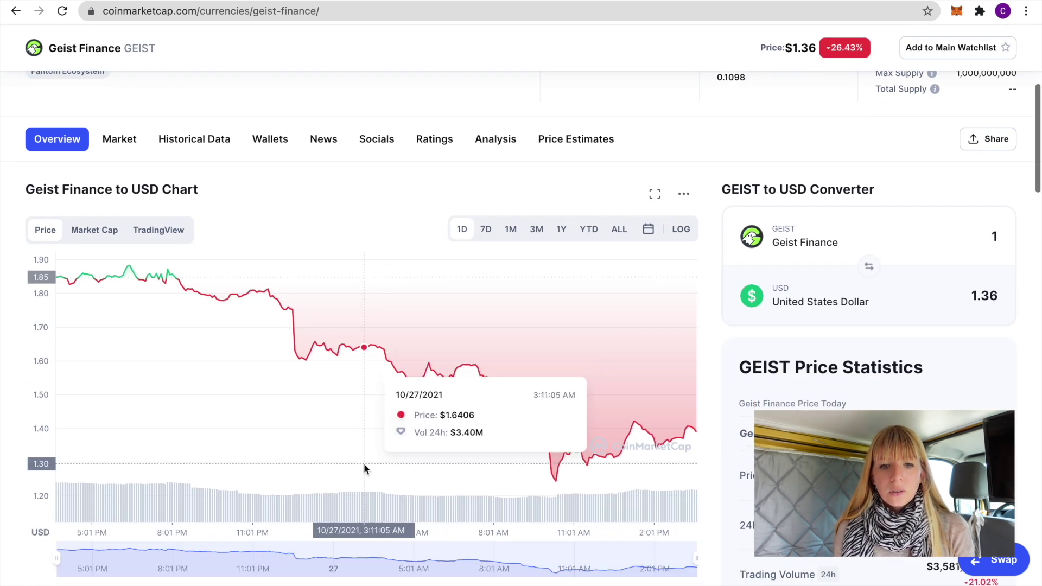
pyautogui.scroll(-14, 409, 580)
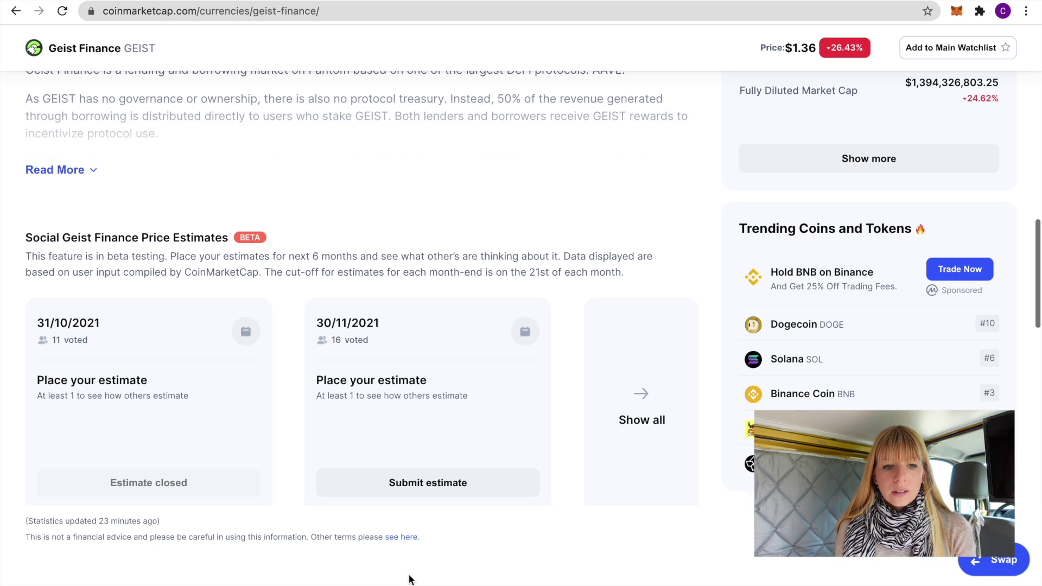
pyautogui.scroll(-8, 410, 580)
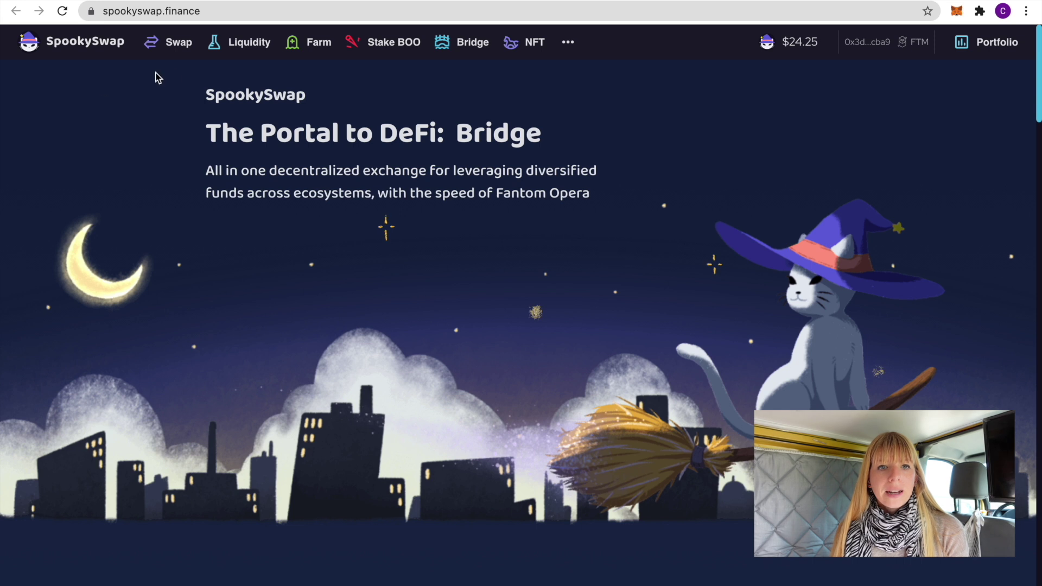
# On SpookySwap's Swap page, replace BOO with GEIST as the To token and select the FTM amount field
pyautogui.click(167, 53)
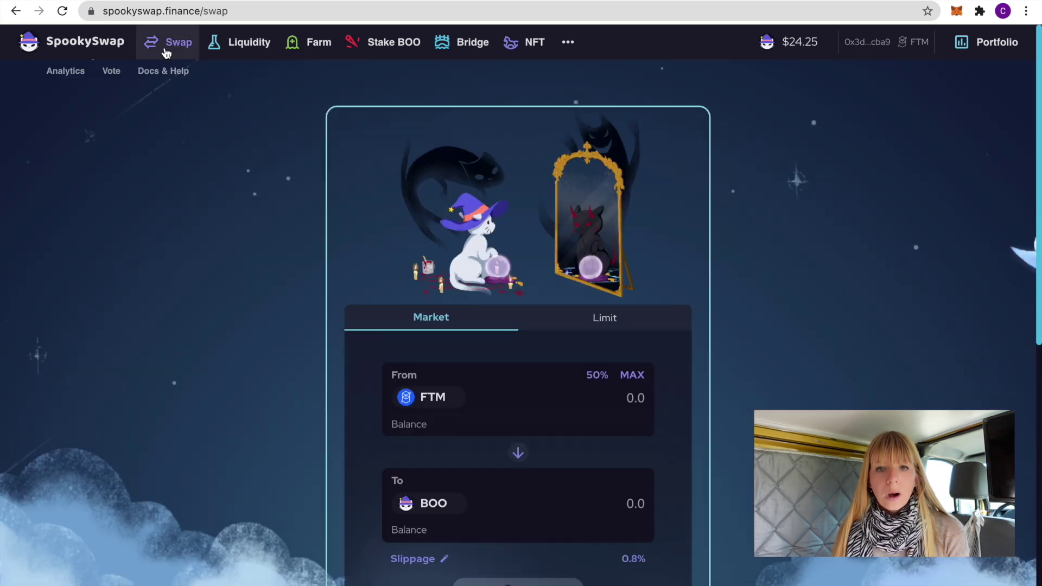
pyautogui.scroll(-3, 371, 188)
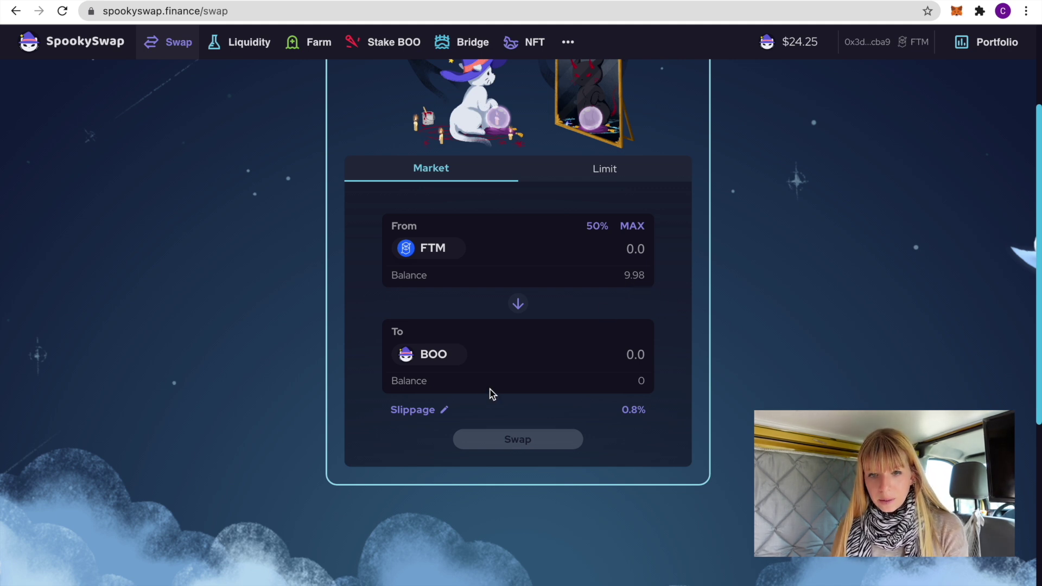
pyautogui.click(428, 357)
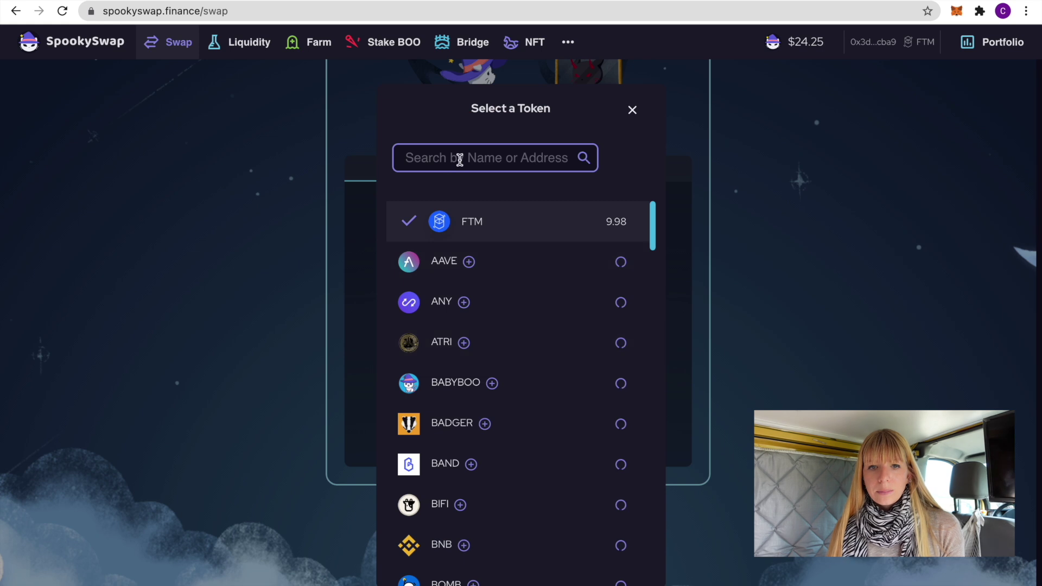
pyautogui.write('geist')
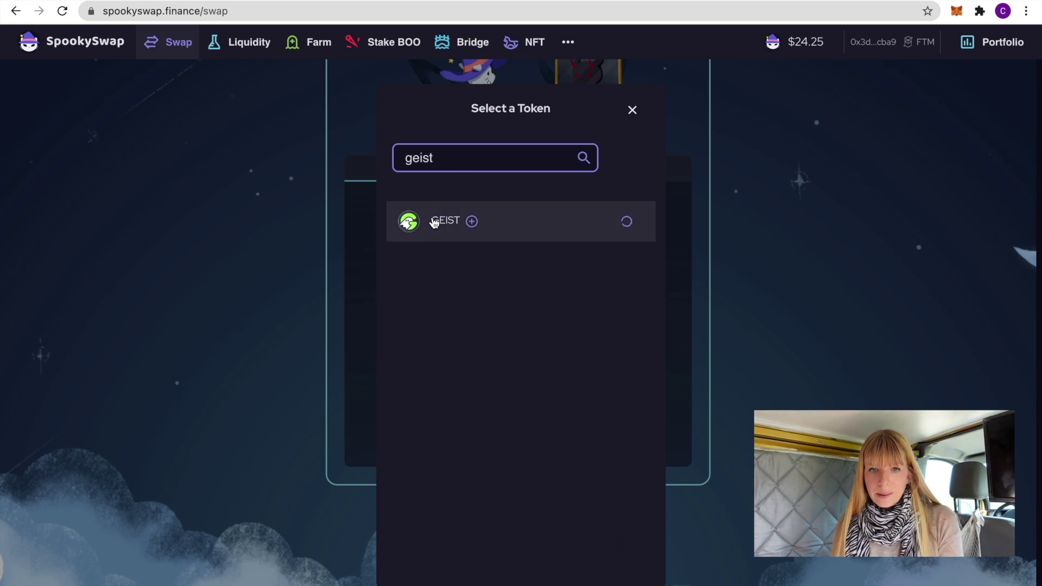
pyautogui.click(434, 223)
pyautogui.scroll(-1, 466, 296)
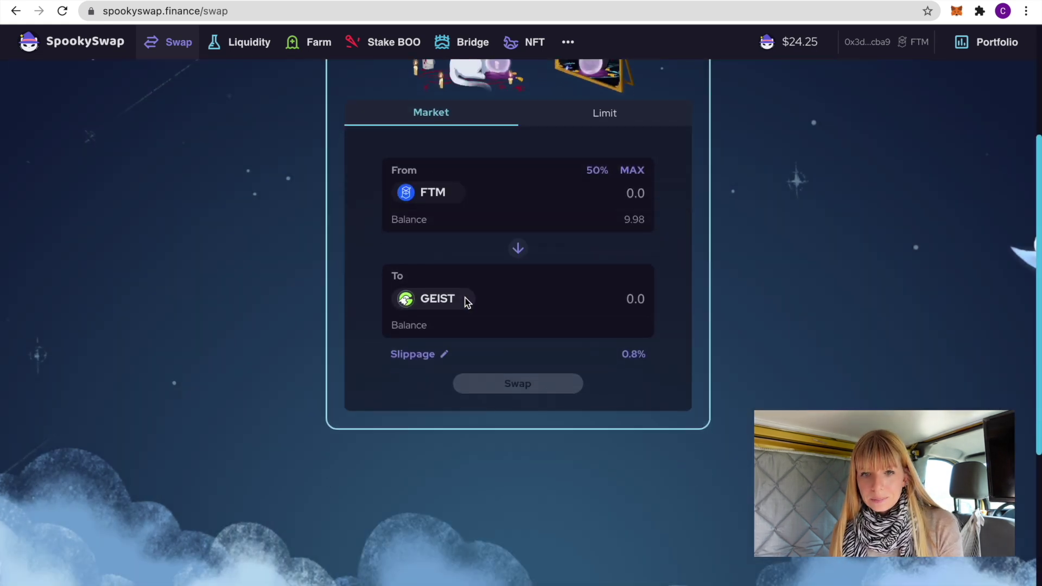
pyautogui.scroll(1, 466, 302)
pyautogui.click(626, 267)
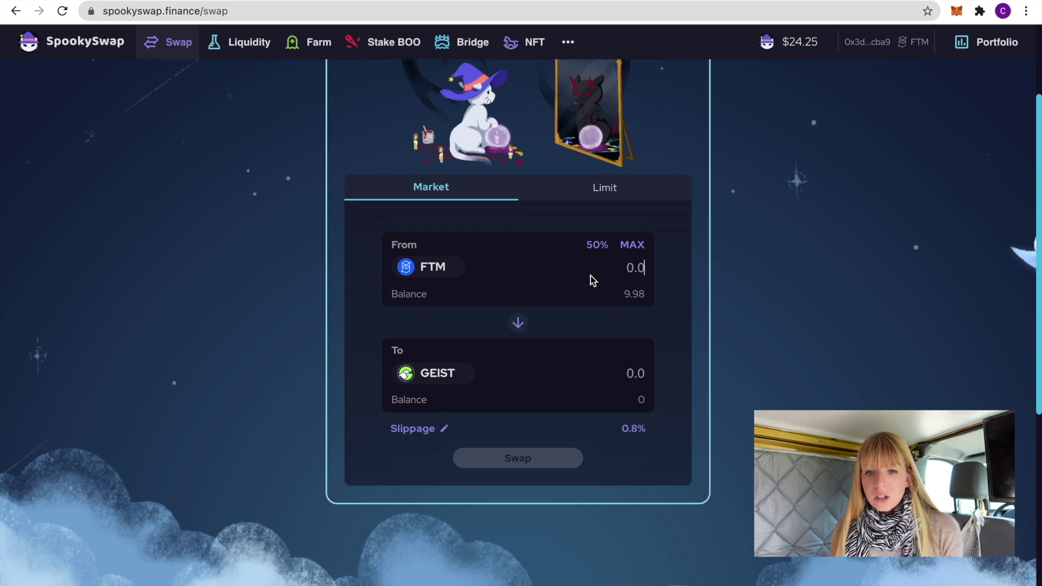
# Enter 5 FTM, swap it for about 10.6 GEIST, and confirm the transaction in MetaMask
pyautogui.write('9')
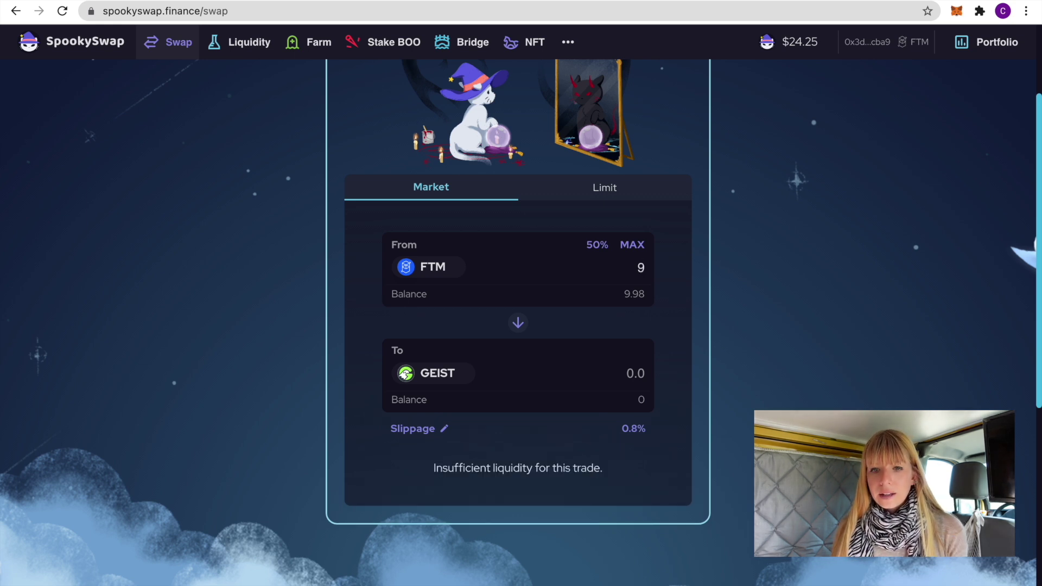
pyautogui.press('BackSpace')
pyautogui.write('5')
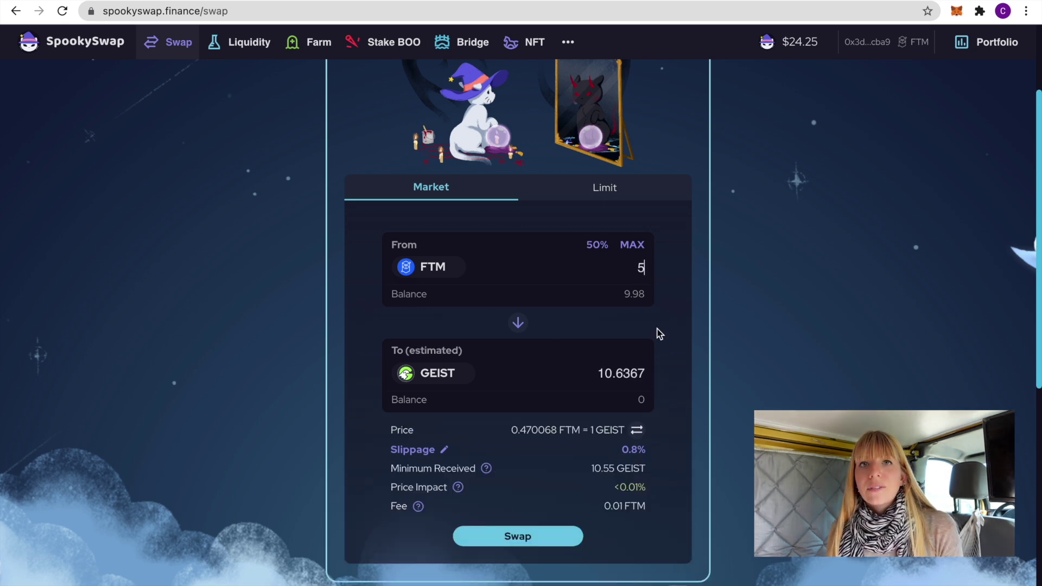
pyautogui.scroll(-1, 594, 472)
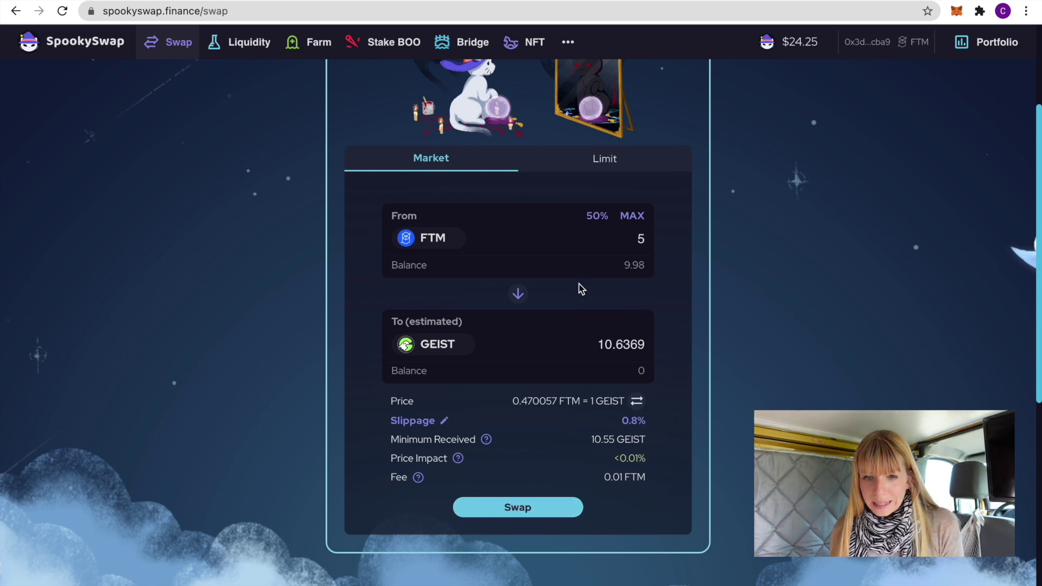
pyautogui.click(526, 514)
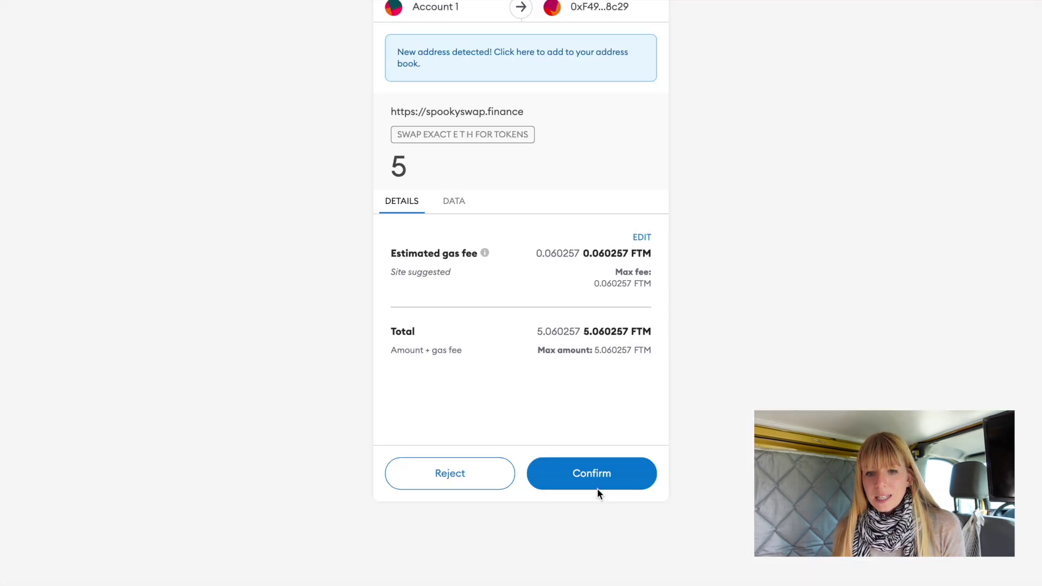
pyautogui.click(610, 475)
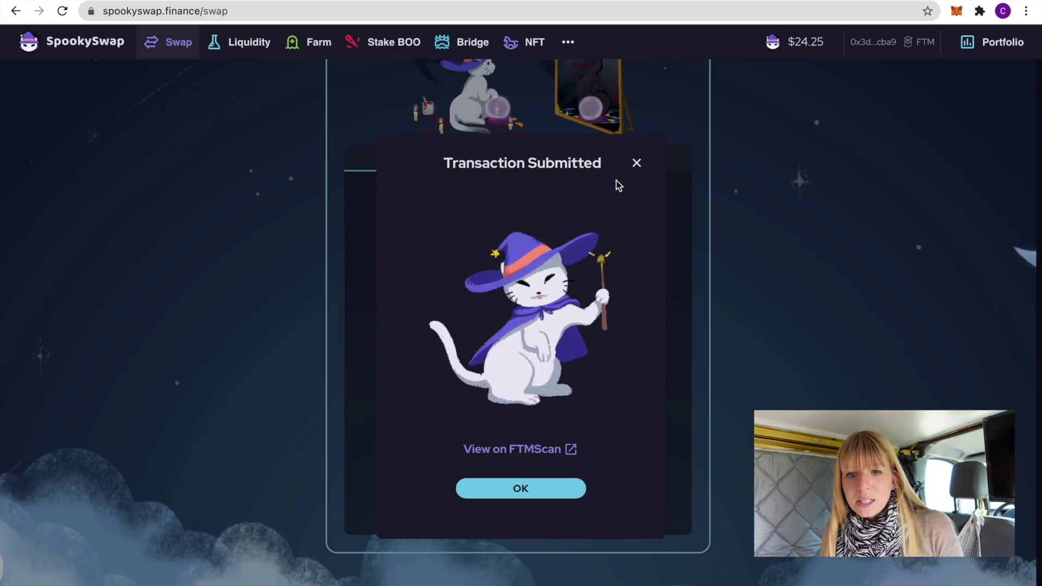
pyautogui.click(636, 164)
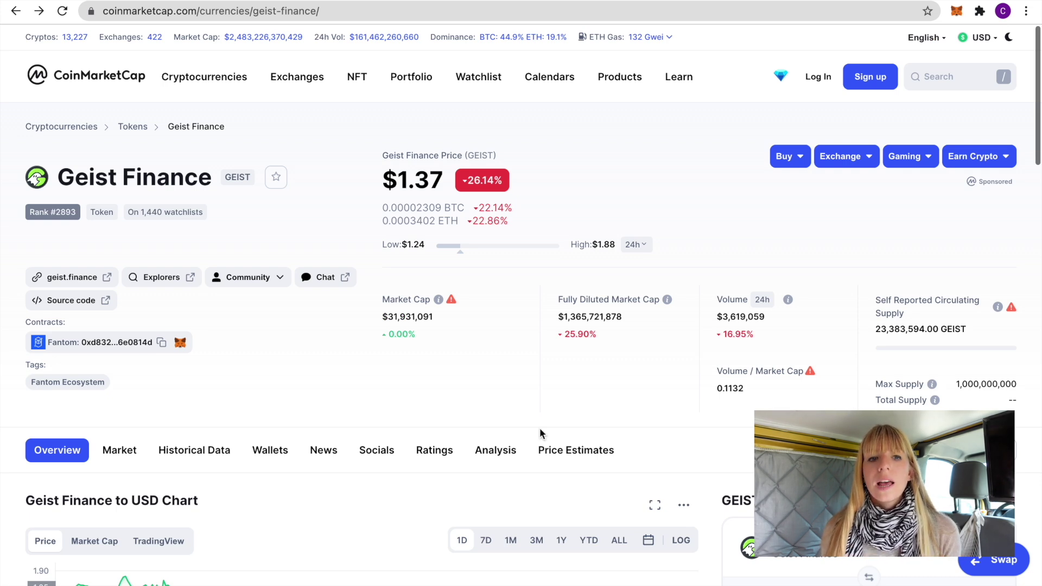
# Scroll down through Geist Finance's chart and Markets table, then back to the top
pyautogui.scroll(-5, 258, 308)
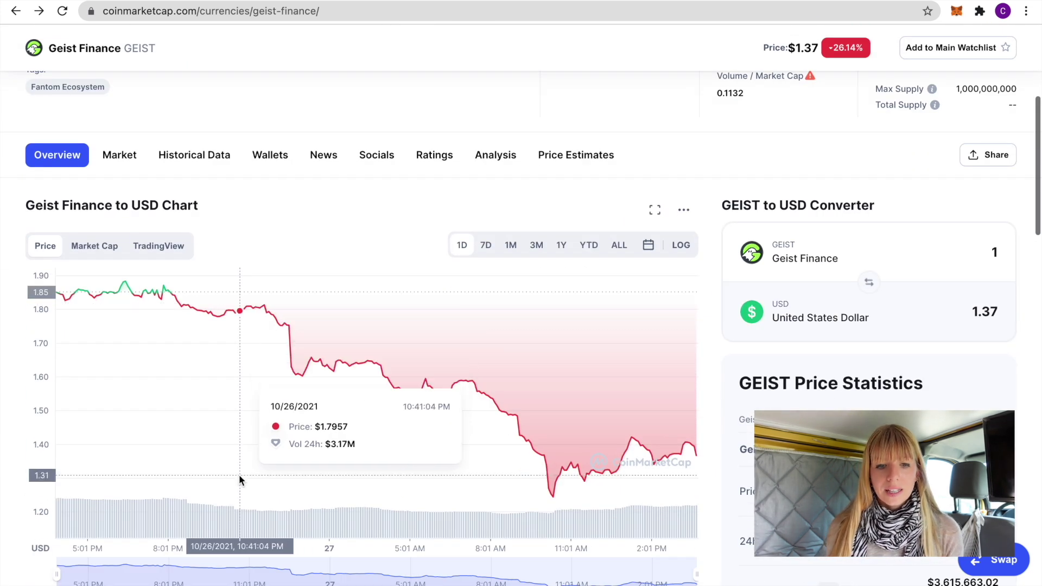
pyautogui.scroll(-7, 226, 575)
pyautogui.scroll(-13, 224, 580)
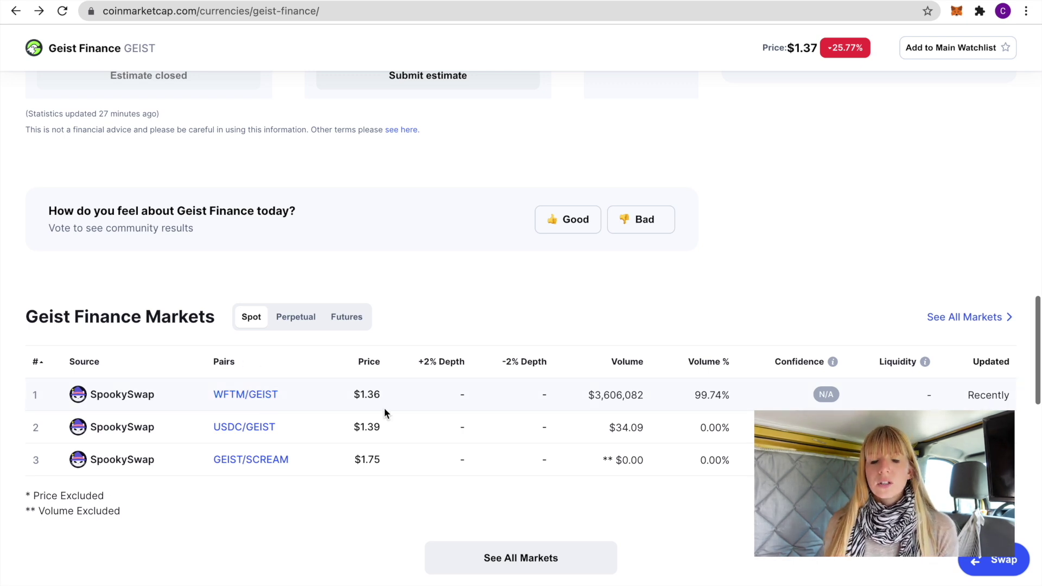
pyautogui.scroll(20, 385, 411)
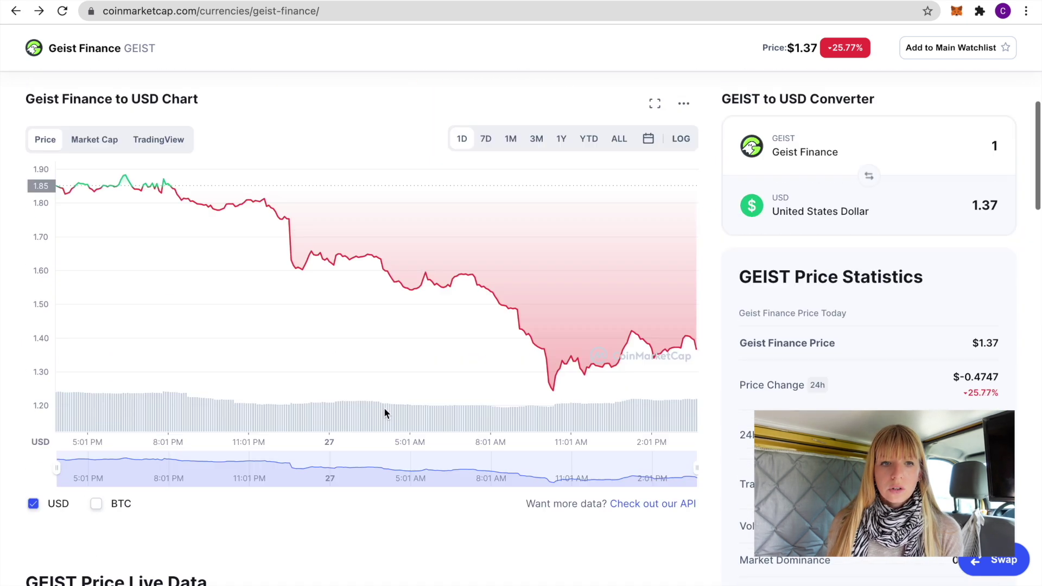
pyautogui.scroll(5, 385, 411)
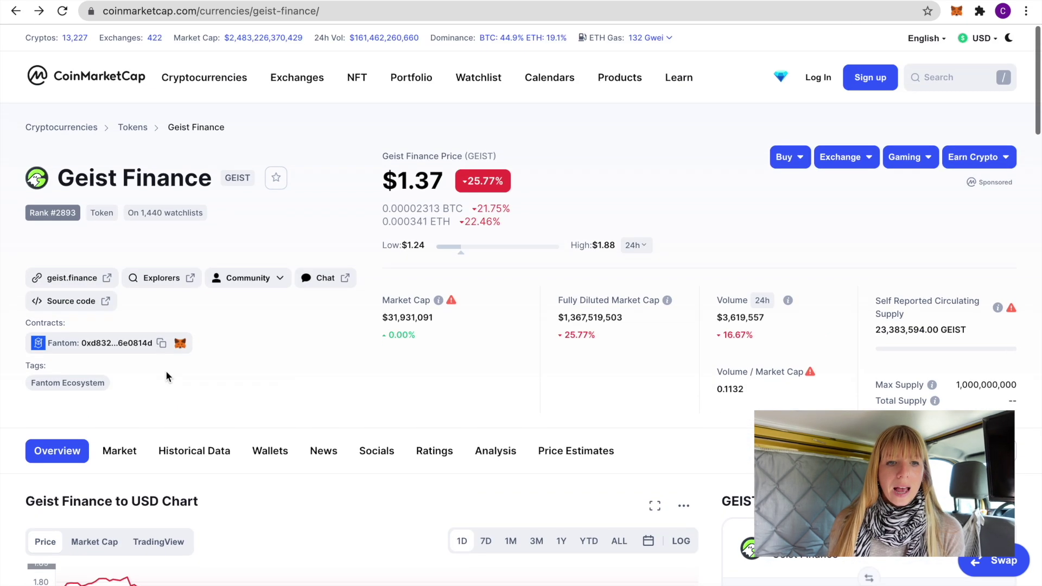
# Check GEIST in SpookySwap's To token list against its CoinMarketCap Fantom contract address, keeping GEIST selected
pyautogui.click(161, 343)
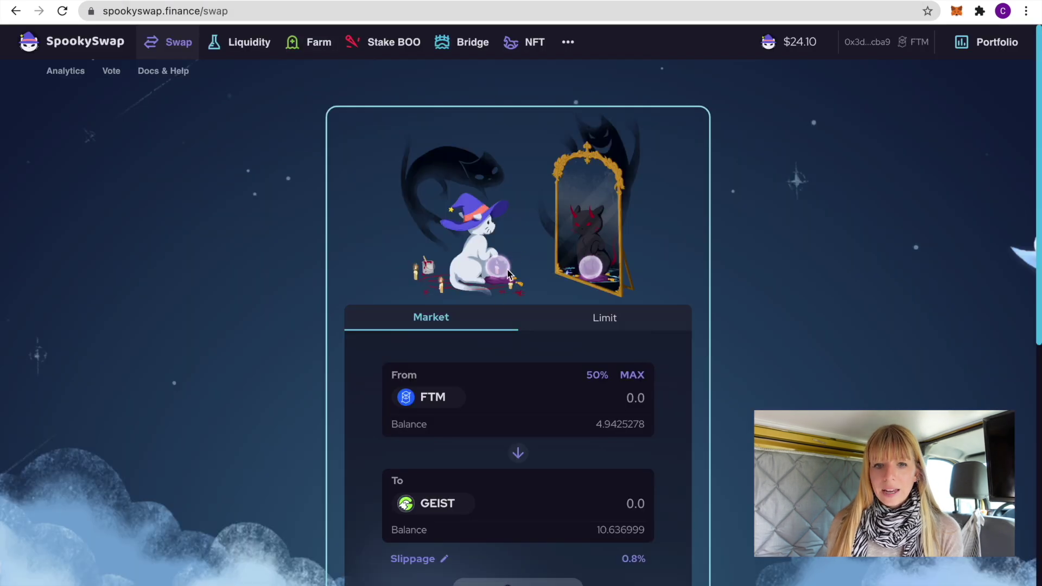
pyautogui.scroll(-2, 458, 402)
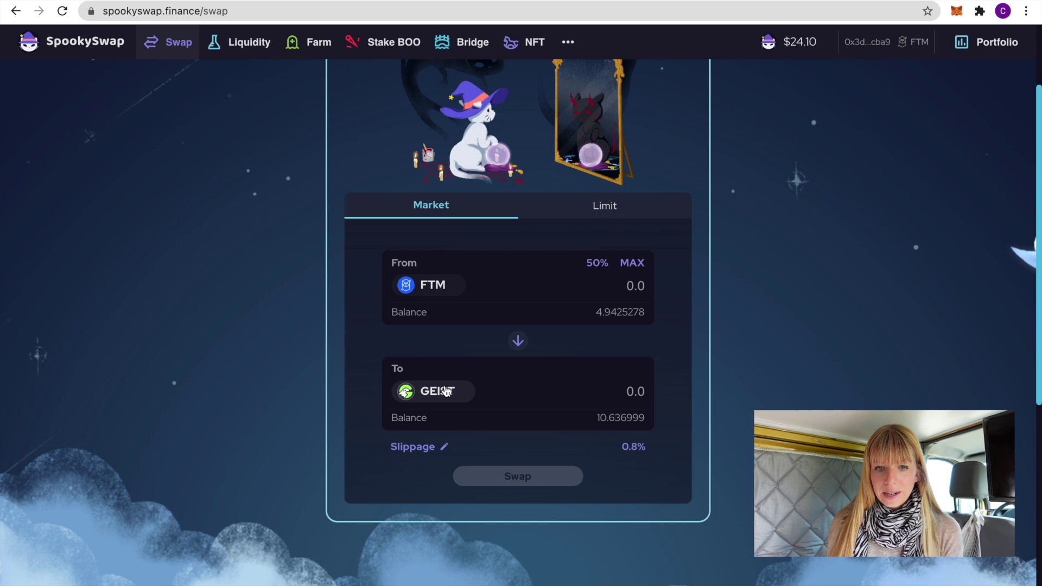
pyautogui.click(450, 385)
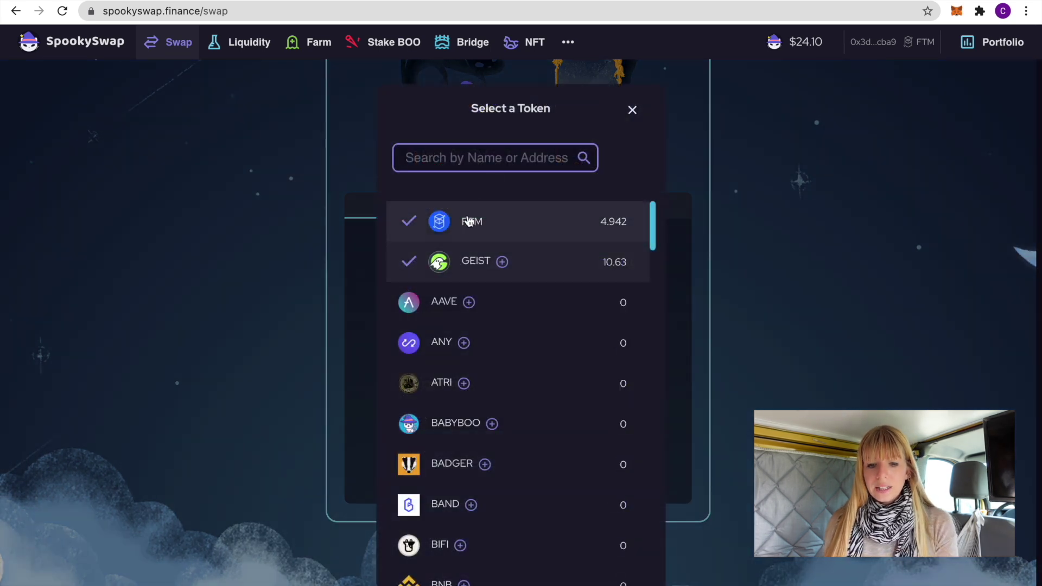
pyautogui.write('geist')
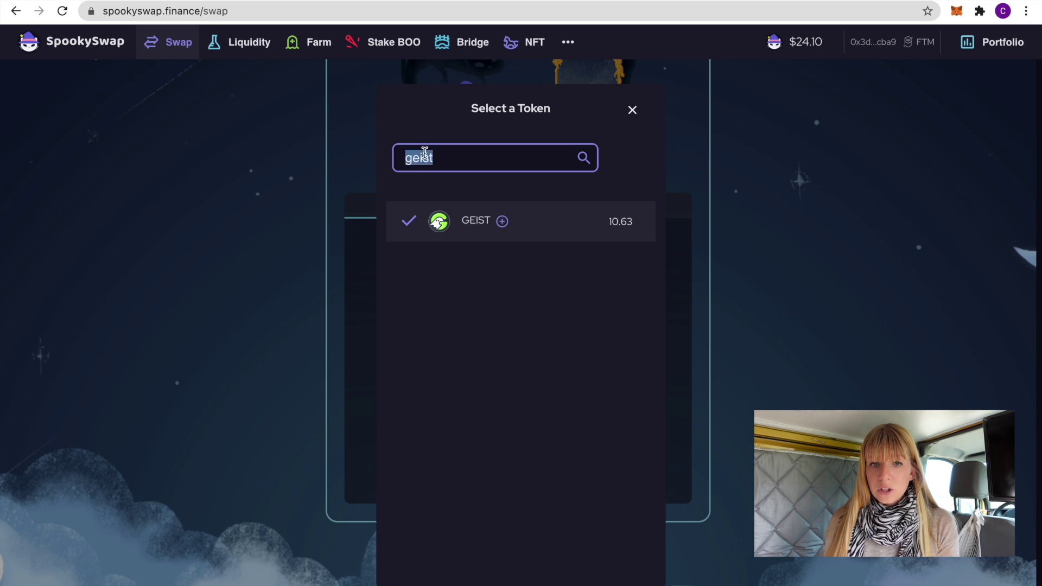
pyautogui.hotkey('ctrl', 'v')
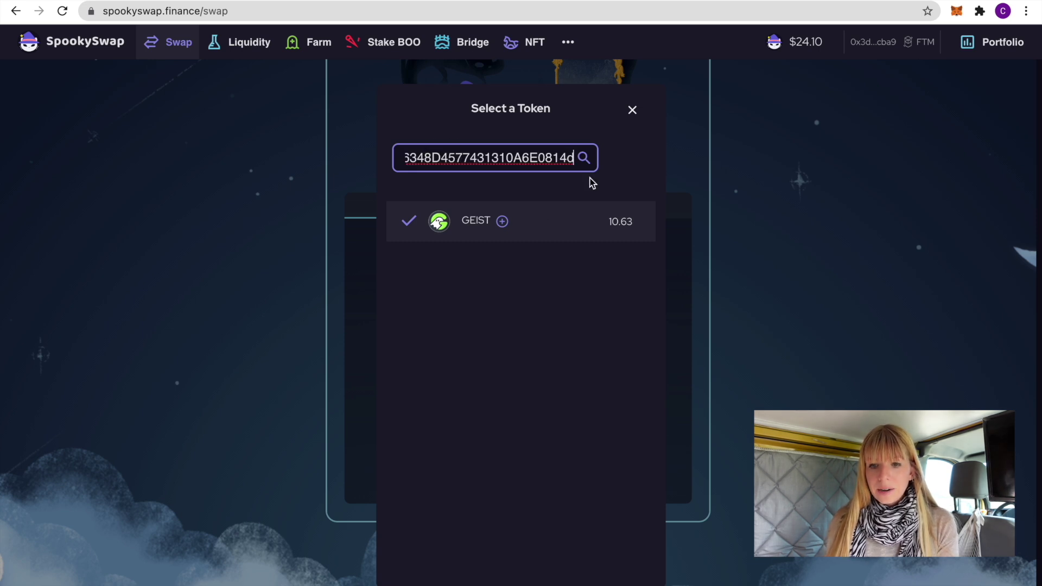
pyautogui.click(575, 221)
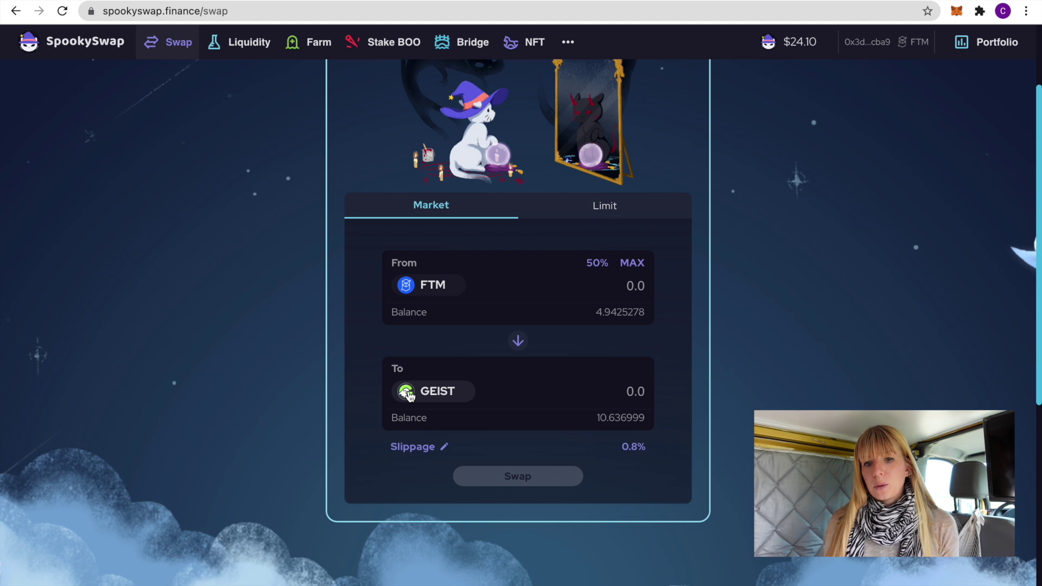